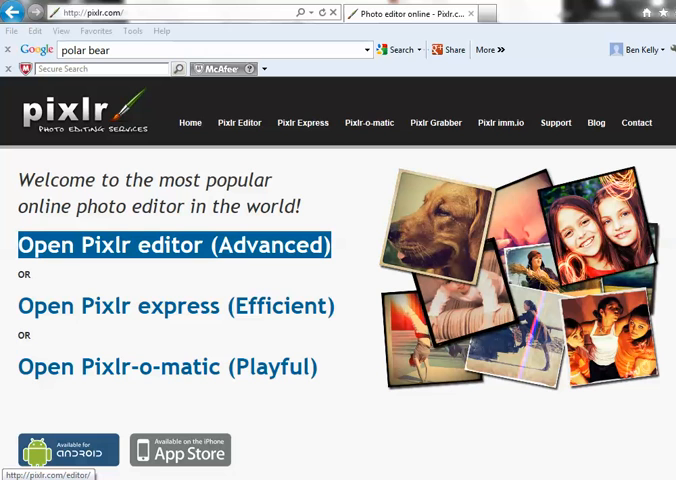
# Launch the advanced photo editor and dismiss its welcome dialog to an empty workspace
pyautogui.click(175, 245)
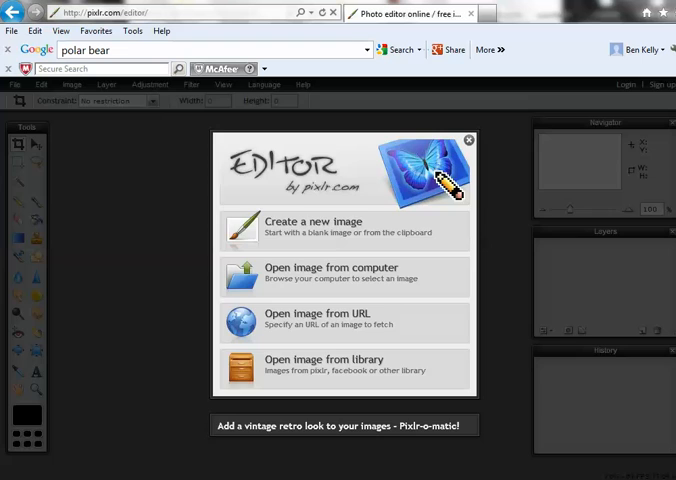
pyautogui.click(468, 140)
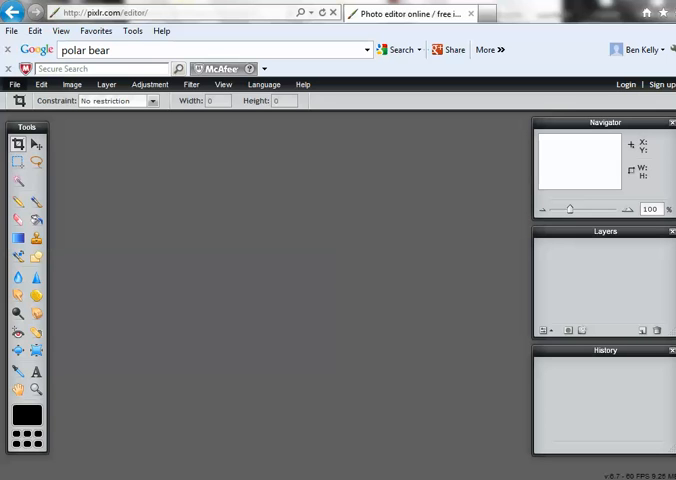
# Open the white cat photo cat1.jpg from the computer
pyautogui.click(15, 84)
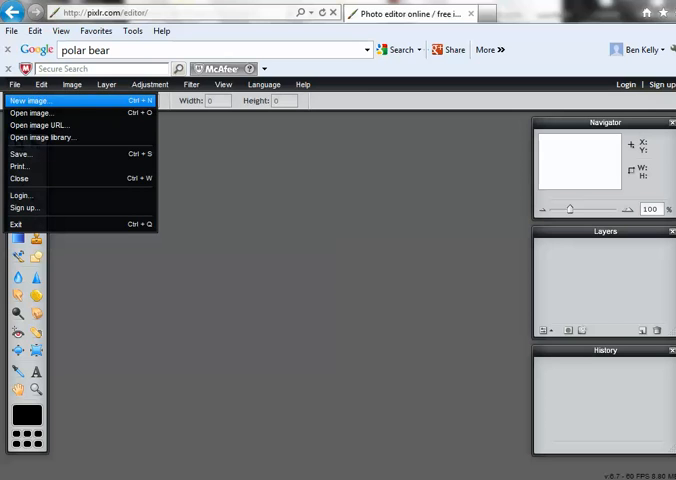
pyautogui.click(30, 112)
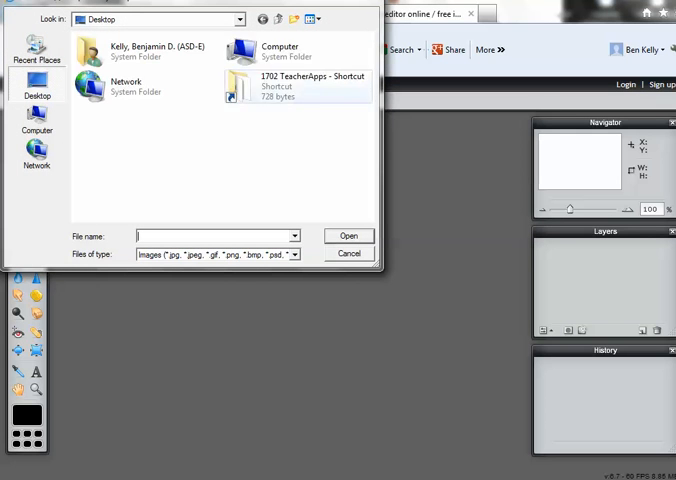
pyautogui.moveTo(369, 48)
pyautogui.mouseDown()
pyautogui.moveTo(369, 195)
pyautogui.moveTo(369, 130)
pyautogui.moveTo(369, 160)
pyautogui.mouseUp()
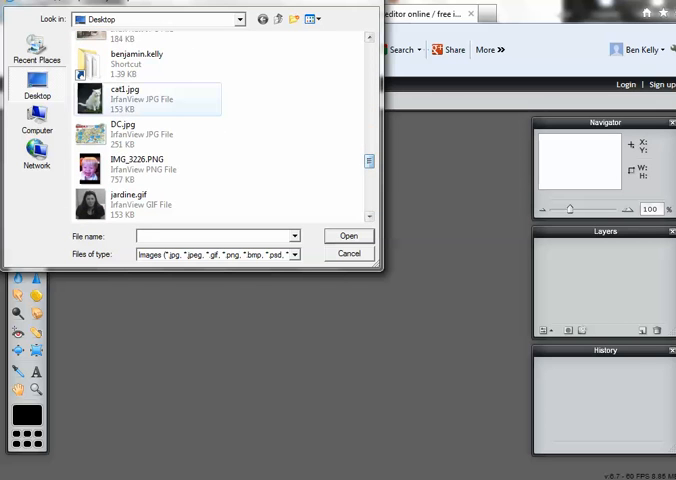
pyautogui.click(140, 99)
pyautogui.doubleClick(140, 99)
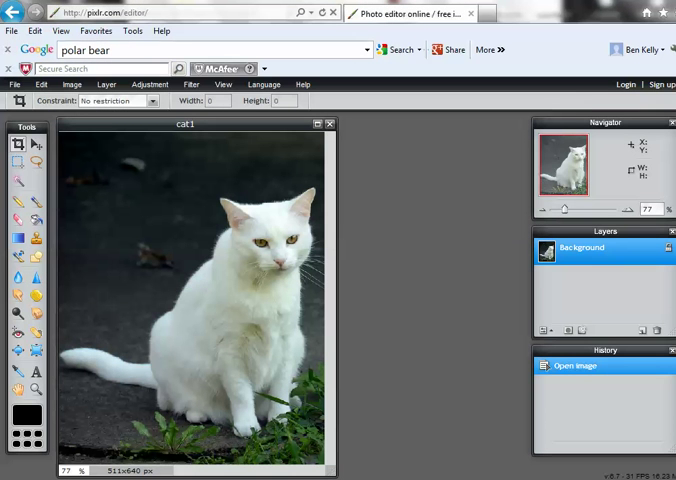
# Open the polar bear photo polar.jpg from the computer
pyautogui.click(15, 84)
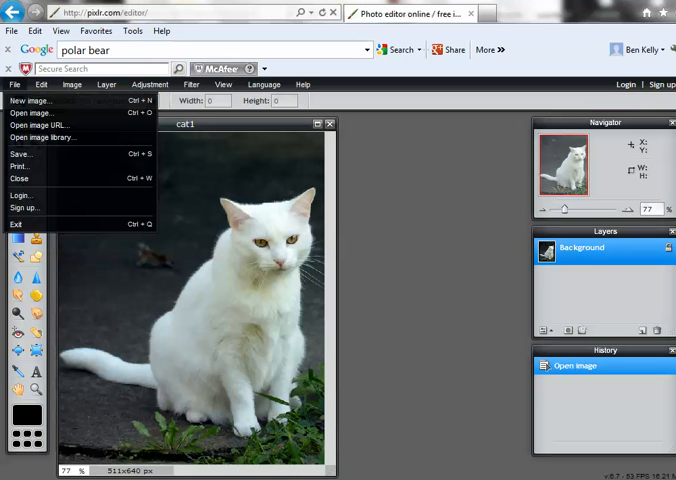
pyautogui.click(40, 111)
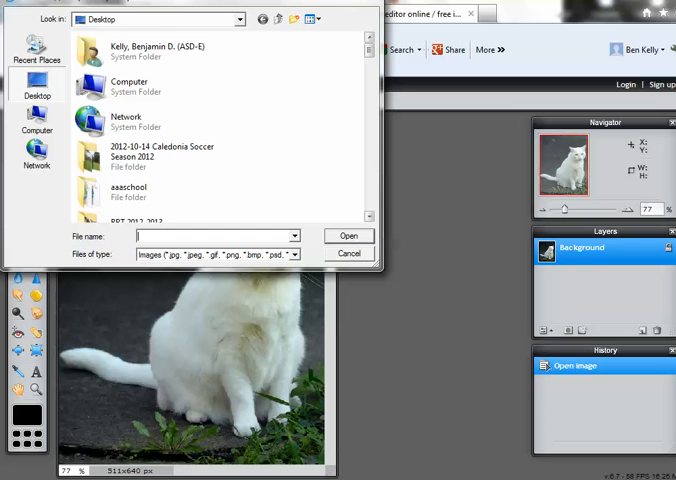
pyautogui.scroll(-5, 220, 130)
pyautogui.scroll(-3, 220, 130)
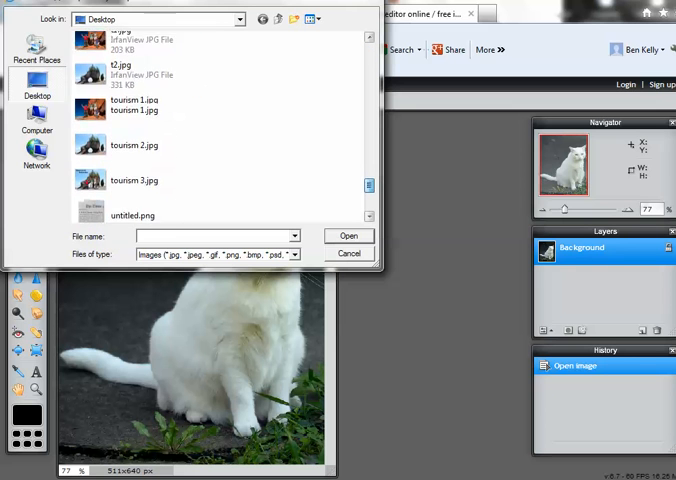
pyautogui.scroll(5, 220, 130)
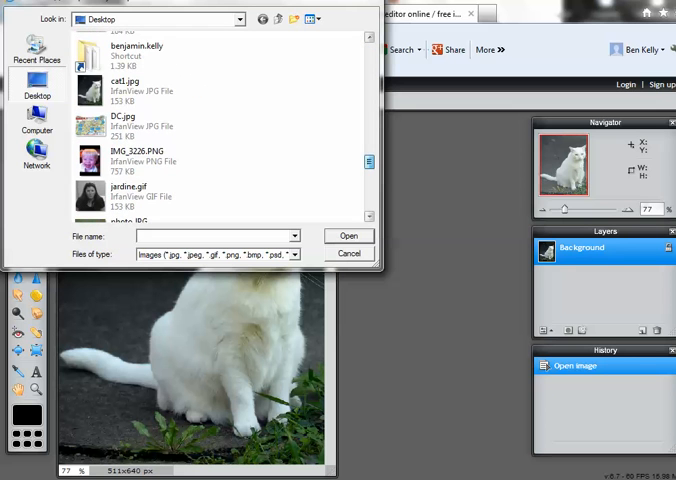
pyautogui.scroll(-4, 220, 130)
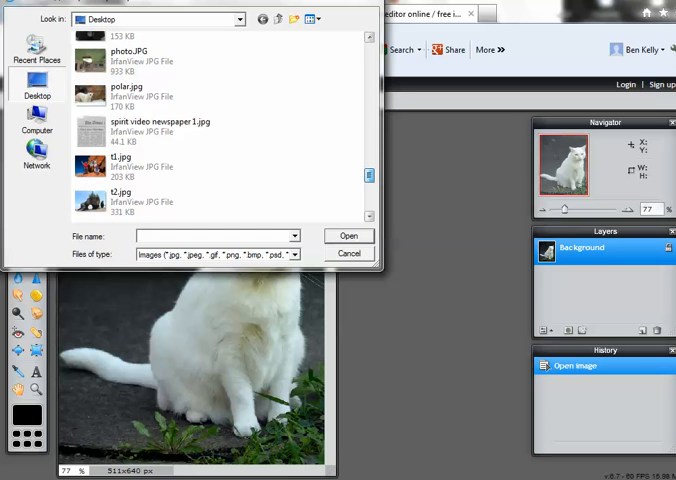
pyautogui.click(126, 91)
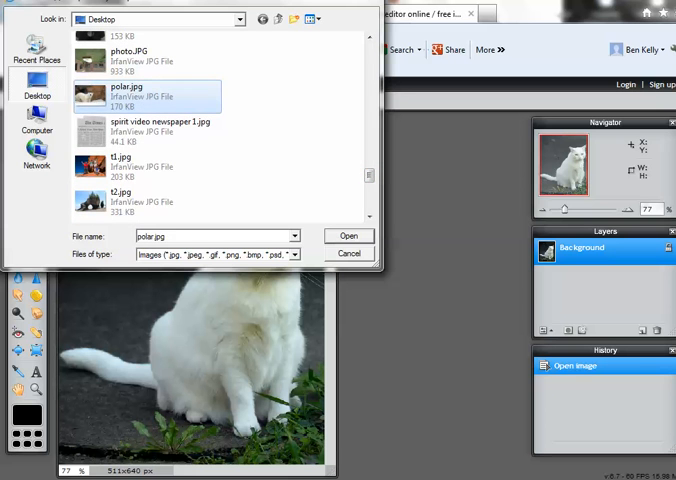
pyautogui.click(348, 236)
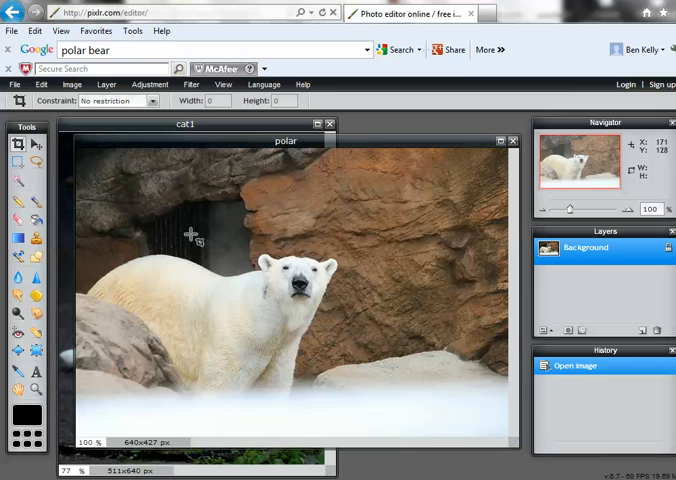
# Lasso a closed freehand selection around the cat's head in the cat photo
pyautogui.click(185, 124)
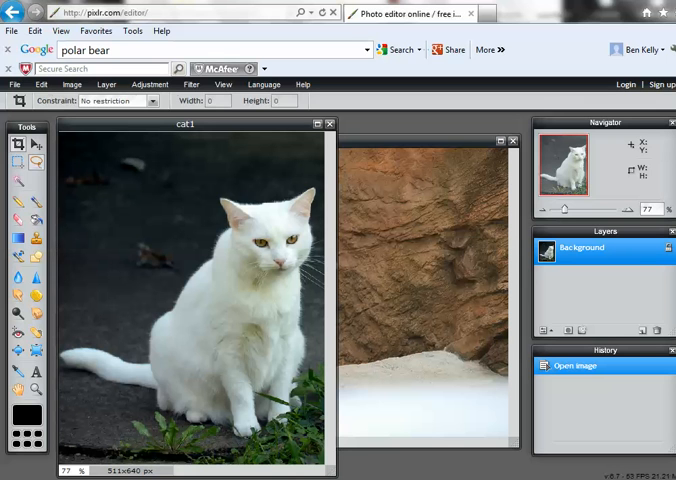
pyautogui.click(35, 144)
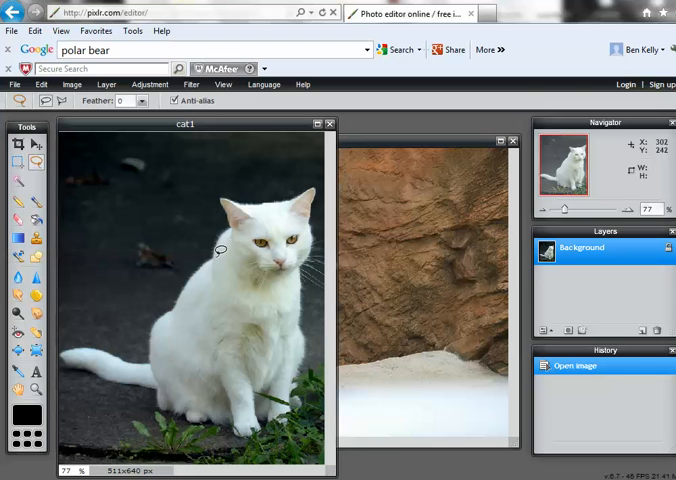
pyautogui.moveTo(220, 250)
pyautogui.mouseDown()
pyautogui.moveTo(320, 168)
pyautogui.moveTo(333, 283)
pyautogui.moveTo(224, 267)
pyautogui.mouseUp()
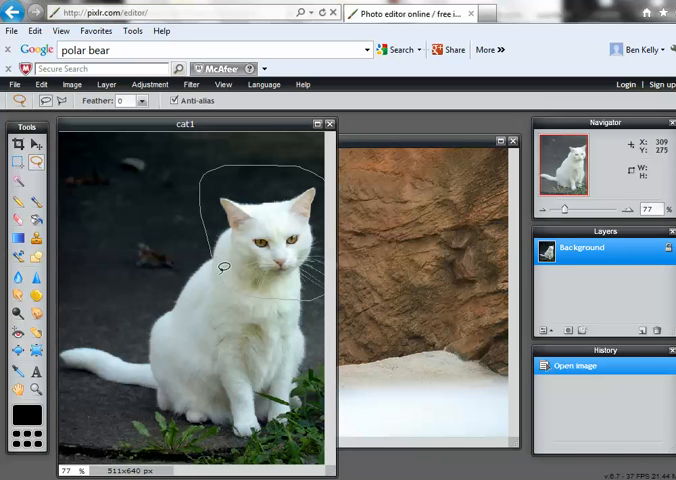
pyautogui.moveTo(224, 267); pyautogui.dragTo(215, 248)
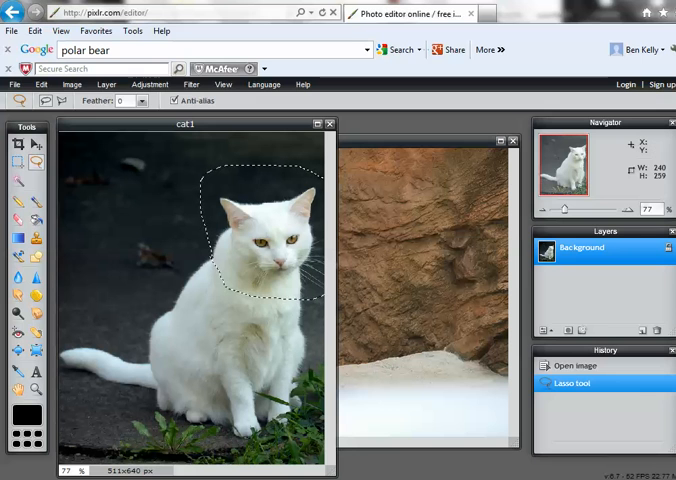
# Copy the selected cat head and paste it into the polar bear photo as Layer 1
pyautogui.click(41, 84)
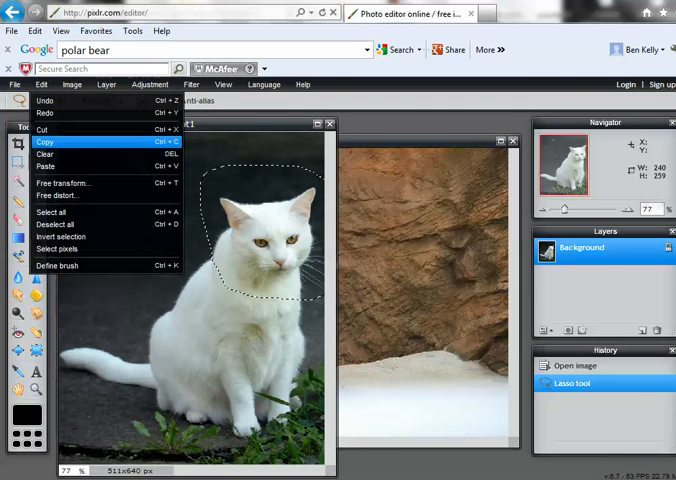
pyautogui.click(46, 141)
pyautogui.click(430, 280)
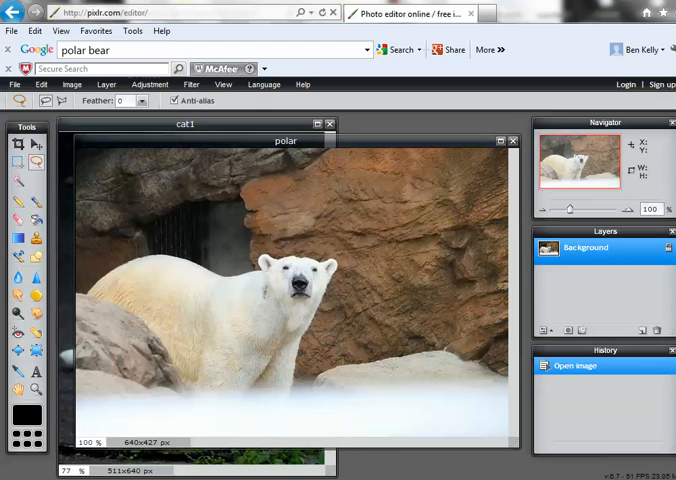
pyautogui.click(41, 84)
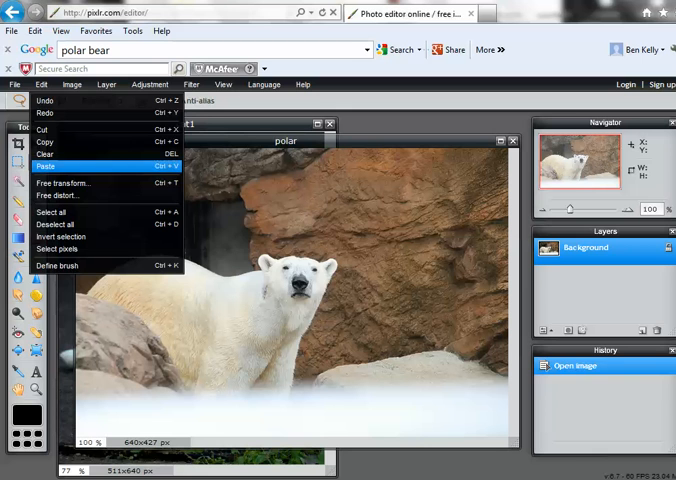
pyautogui.click(46, 166)
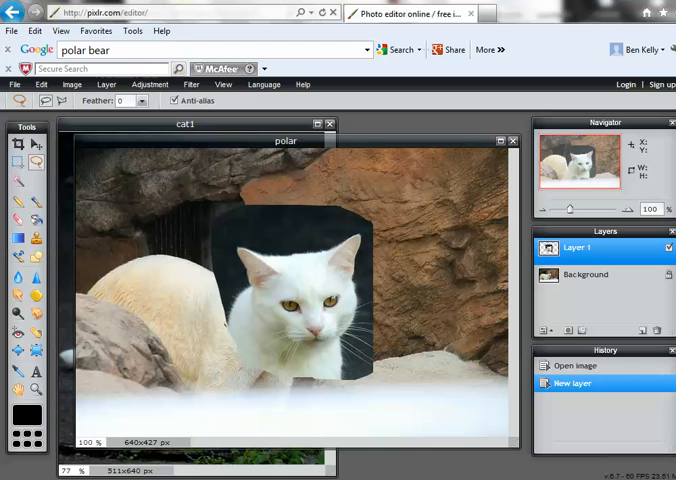
# Free-transform the pasted cat head smaller to suit the bear's body and apply it
pyautogui.click(41, 84)
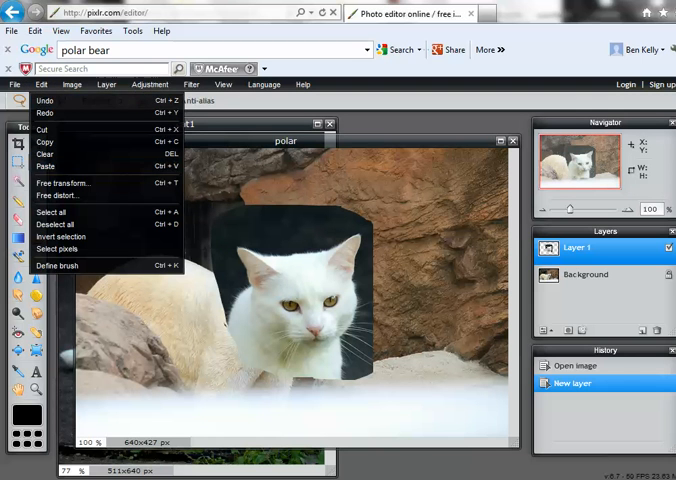
pyautogui.click(61, 183)
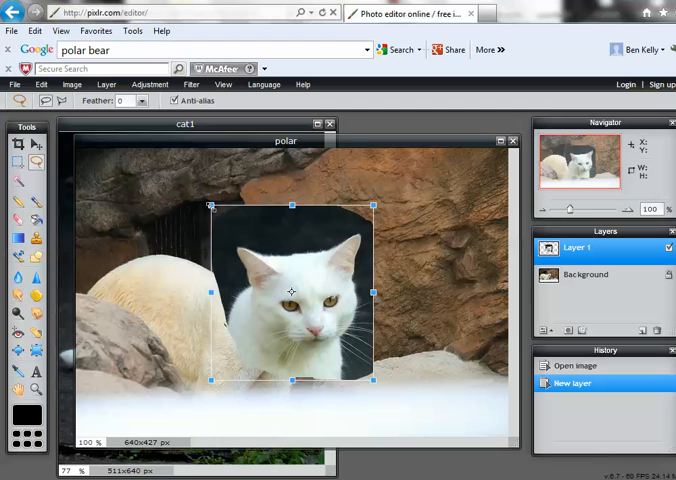
pyautogui.moveTo(210, 207)
pyautogui.mouseDown()
pyautogui.moveTo(251, 244)
pyautogui.moveTo(243, 240)
pyautogui.mouseUp()
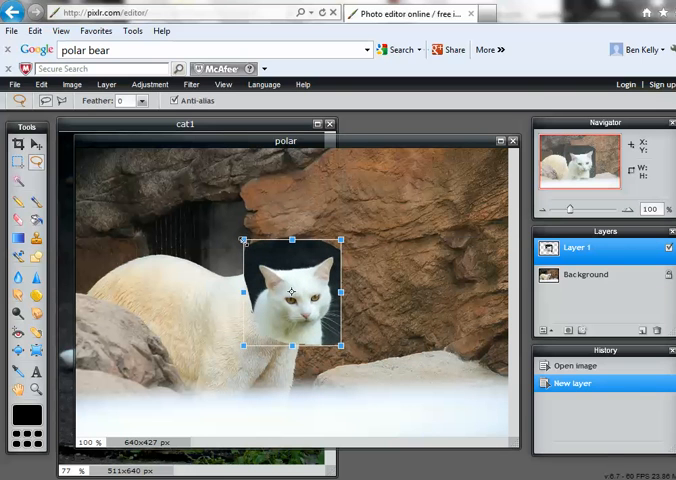
pyautogui.moveTo(243, 240); pyautogui.dragTo(245, 241)
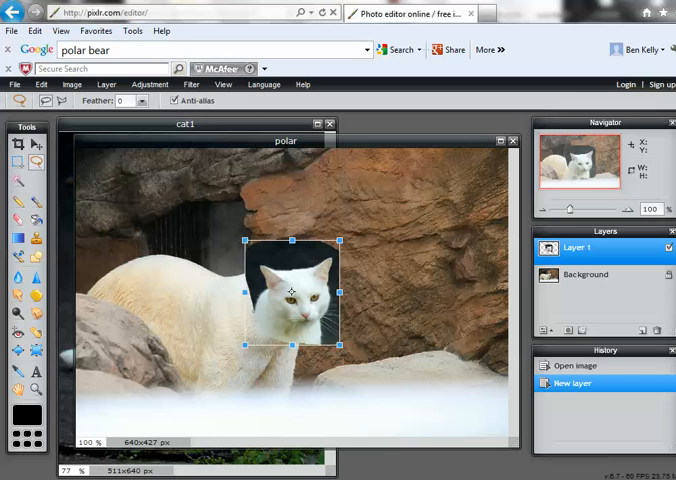
pyautogui.press('Return')
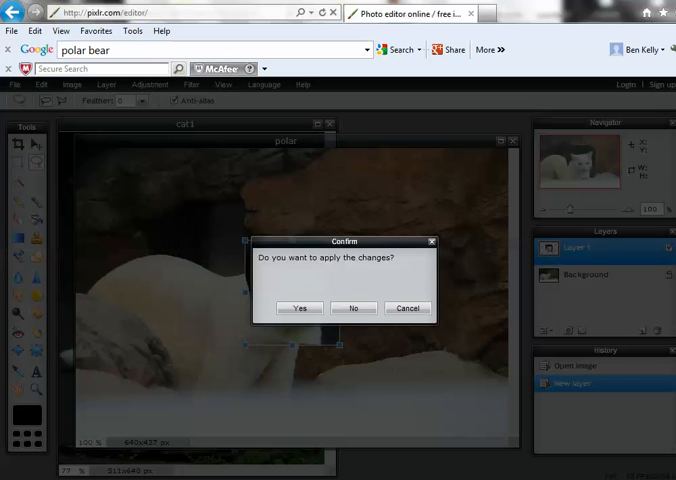
pyautogui.press('Return')
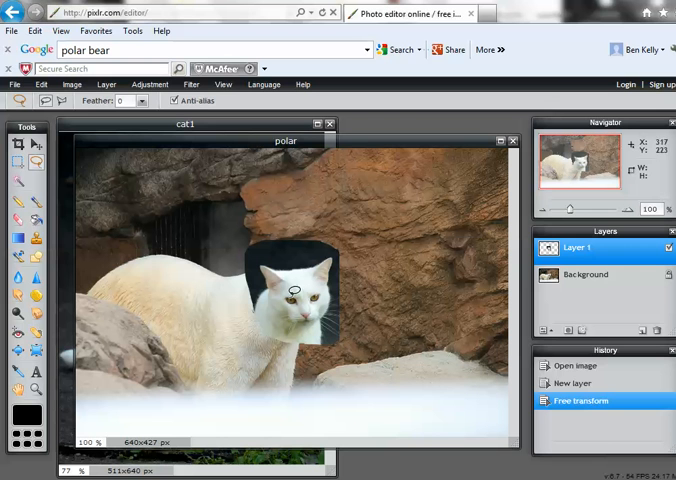
# Move Layer 1 so the cat's head sits over the polar bear's head
pyautogui.click(18, 143)
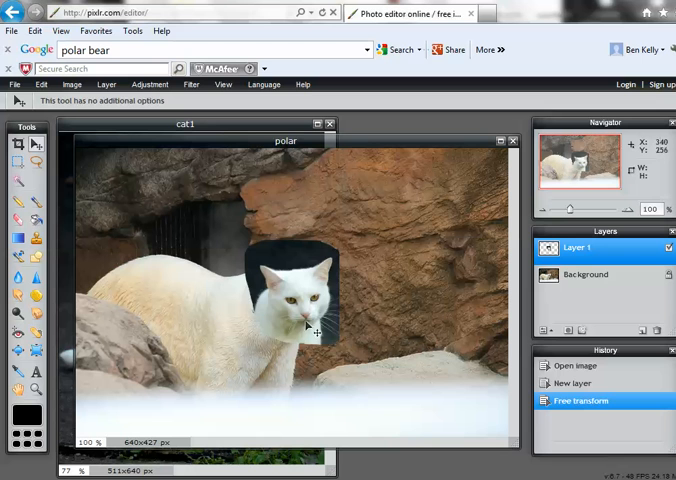
pyautogui.moveTo(300, 305)
pyautogui.mouseDown()
pyautogui.moveTo(294, 298)
pyautogui.moveTo(306, 300)
pyautogui.moveTo(300, 292)
pyautogui.mouseUp()
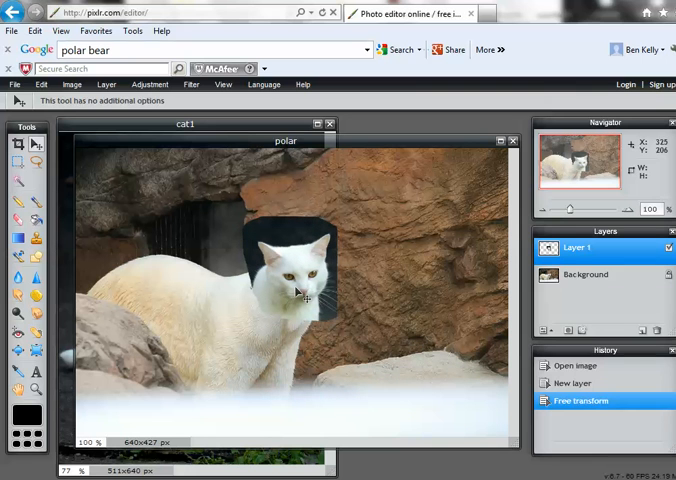
pyautogui.moveTo(300, 292); pyautogui.dragTo(302, 293)
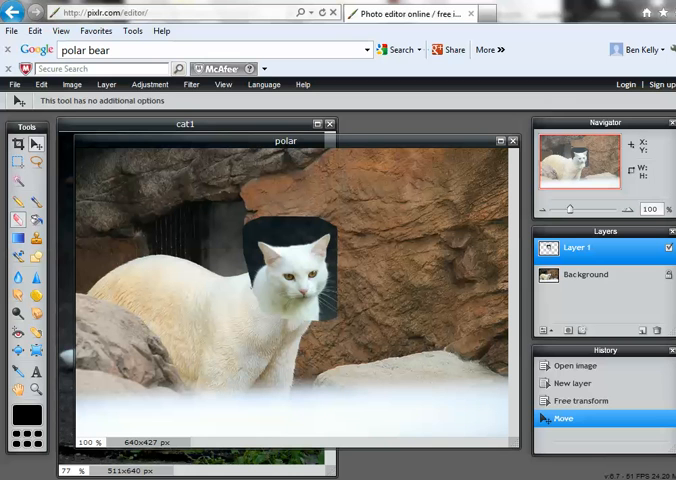
pyautogui.click(18, 218)
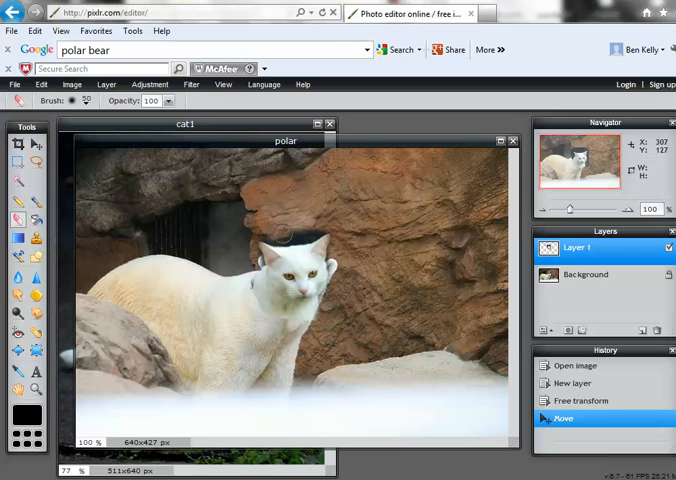
# Erase the dark background rectangle around the cat head so the rocks show through
pyautogui.click(300, 212)
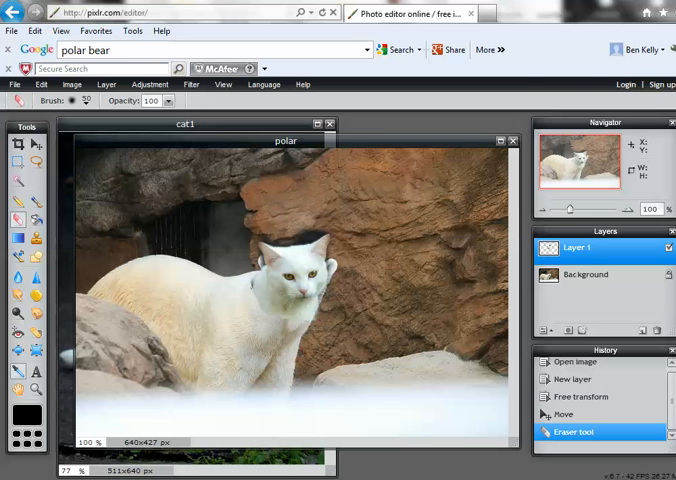
pyautogui.press('z')
# Zoom to inspect the head, then erase the two leftover dark spots above it
pyautogui.click(257, 260)
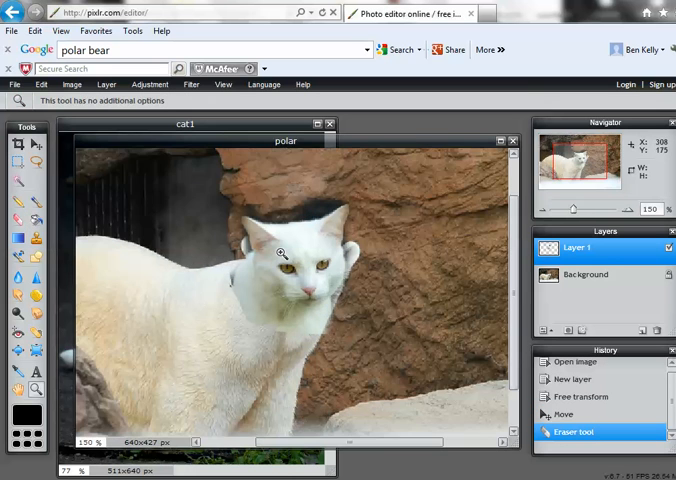
pyautogui.click(279, 254)
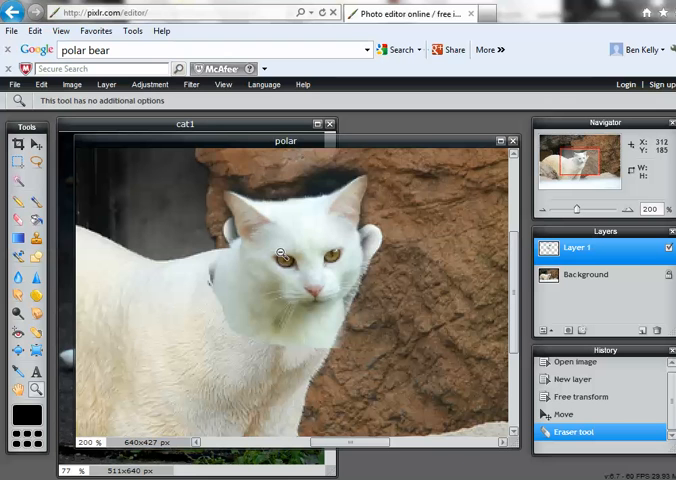
pyautogui.keyDown('alt'); pyautogui.click(282, 254); pyautogui.keyUp('alt')
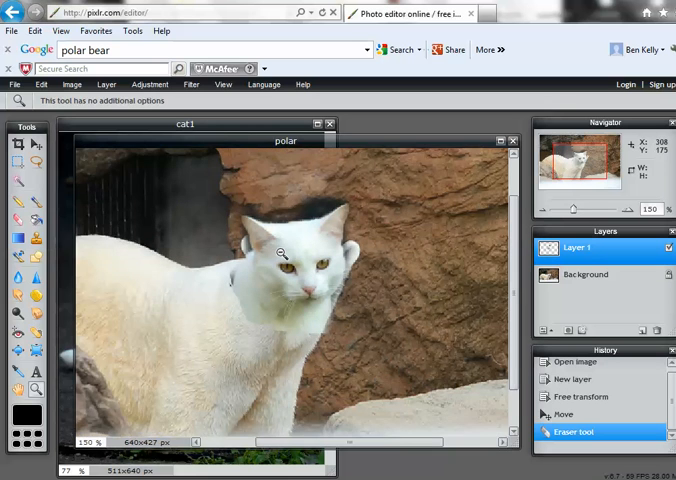
pyautogui.keyDown('alt'); pyautogui.click(282, 254); pyautogui.keyUp('alt')
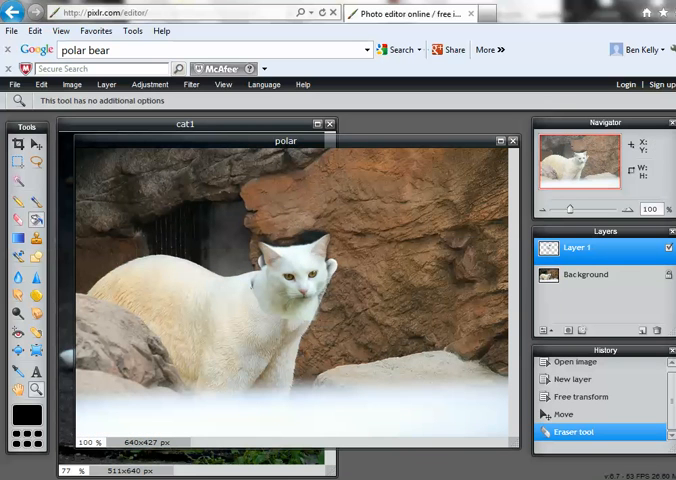
pyautogui.press('e')
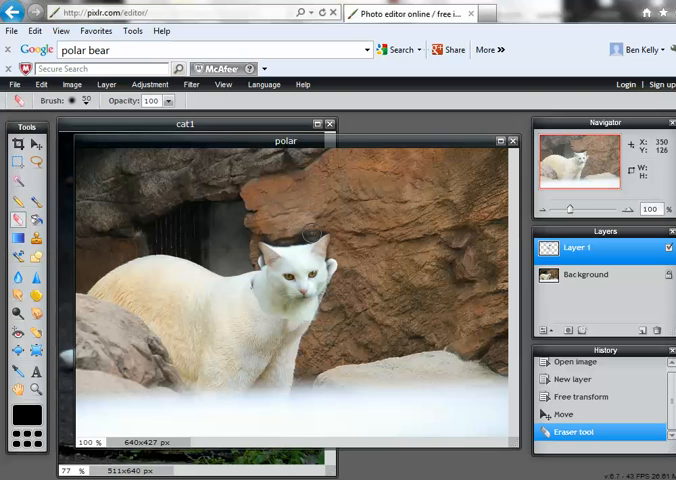
pyautogui.moveTo(310, 234); pyautogui.dragTo(282, 232)
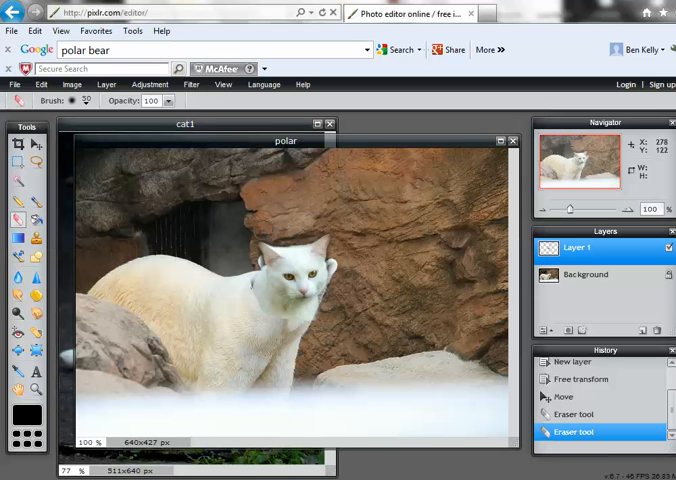
pyautogui.moveTo(318, 192); pyautogui.dragTo(296, 199)
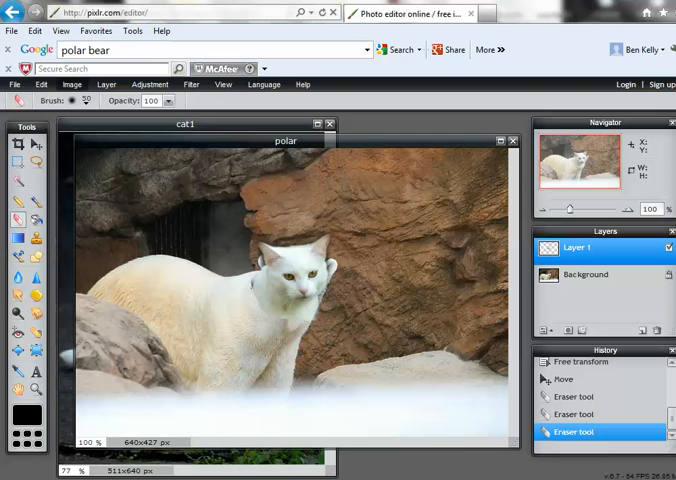
# Free-transform the cat head larger to match the bear's body and apply the new size
pyautogui.click(41, 84)
pyautogui.click(62, 183)
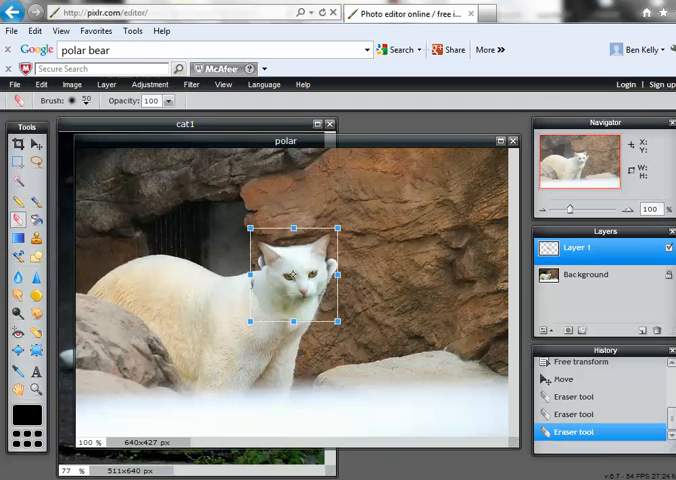
pyautogui.moveTo(336, 322); pyautogui.dragTo(349, 328)
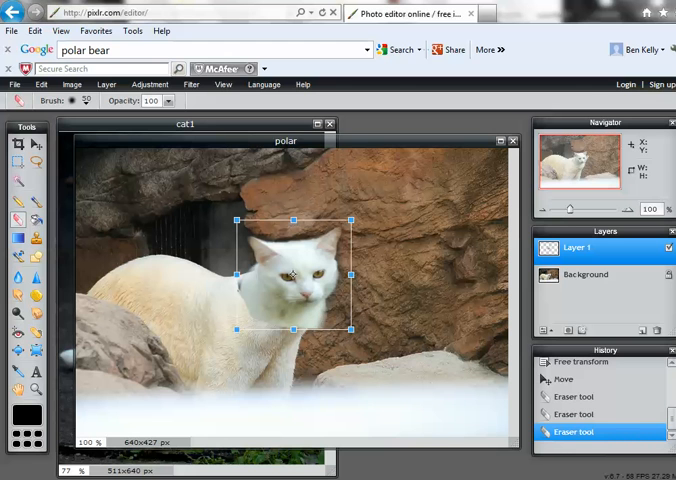
pyautogui.press('Return')
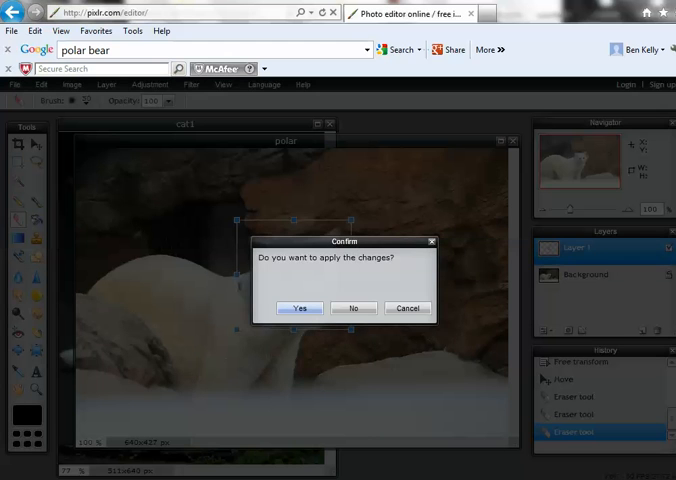
pyautogui.click(300, 308)
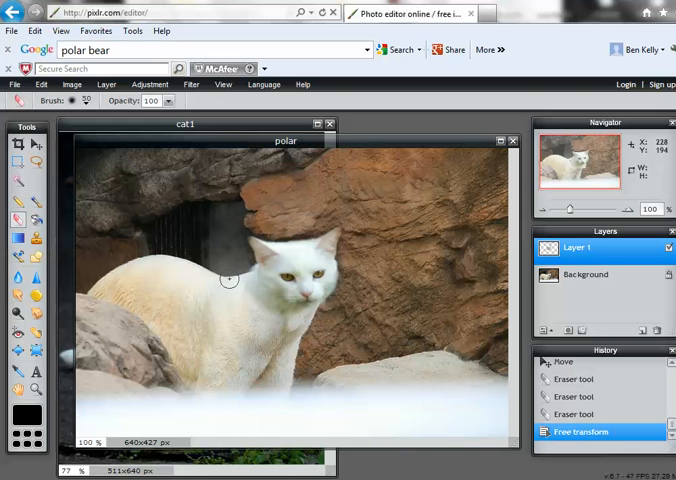
# Erase a small spot on the cat layer and return to the eraser after a zoom check
pyautogui.click(206, 257)
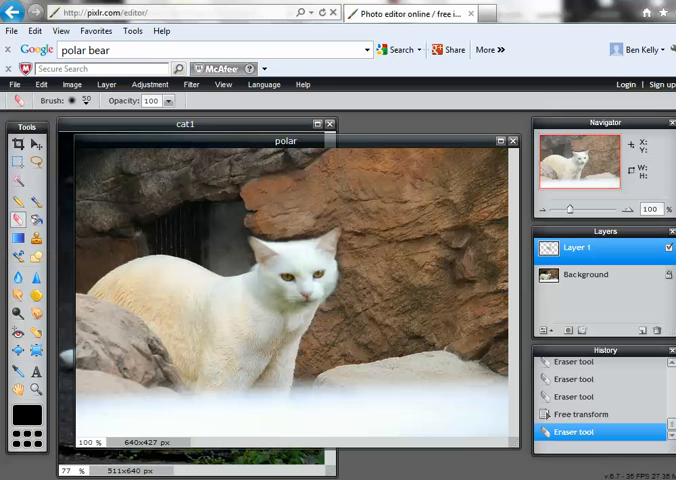
pyautogui.press('z')
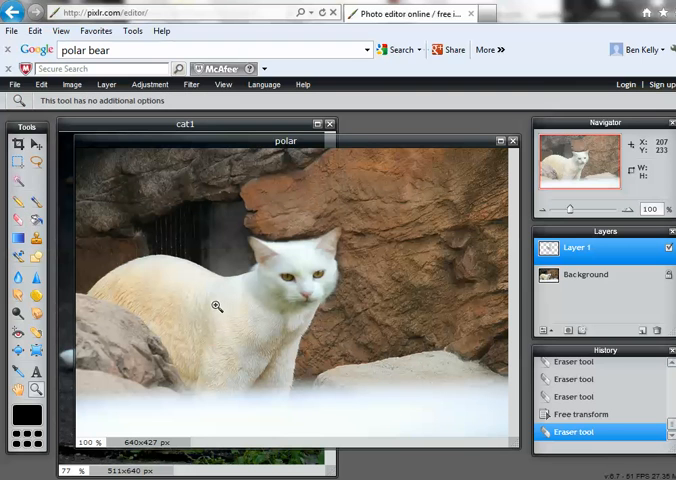
pyautogui.scroll(-1, 225, 303)
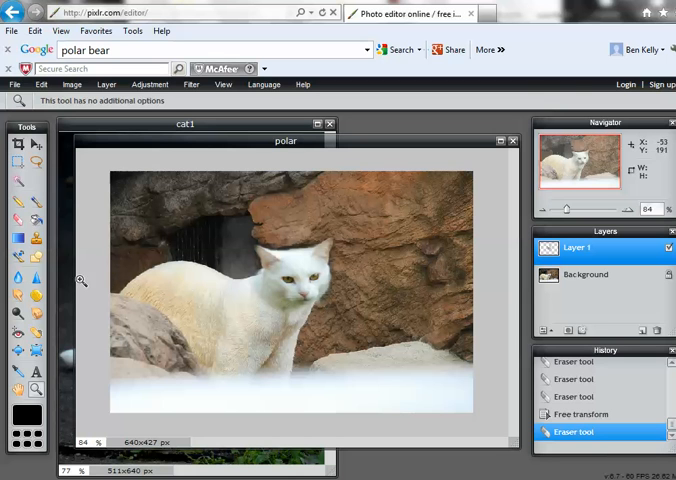
pyautogui.click(18, 218)
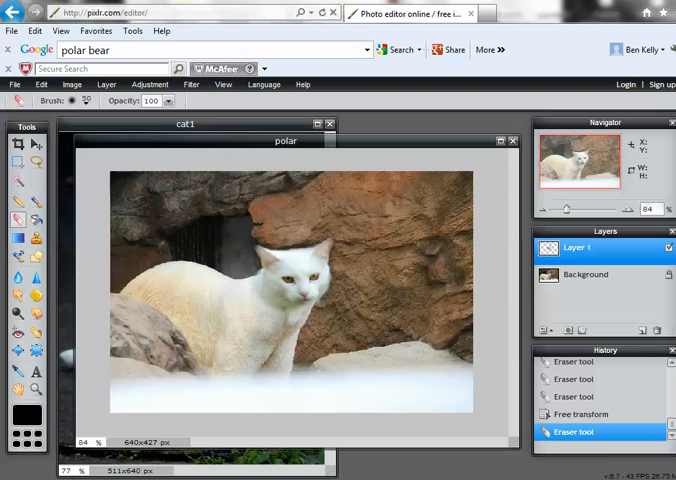
# Lower eraser opacity to about 28 and faintly erase the cat head's neck edge
pyautogui.click(168, 101)
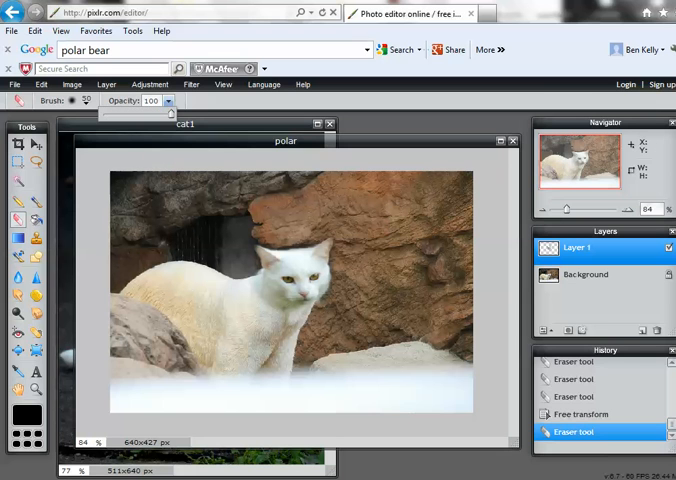
pyautogui.moveTo(171, 113); pyautogui.dragTo(127, 113)
pyautogui.click(274, 306)
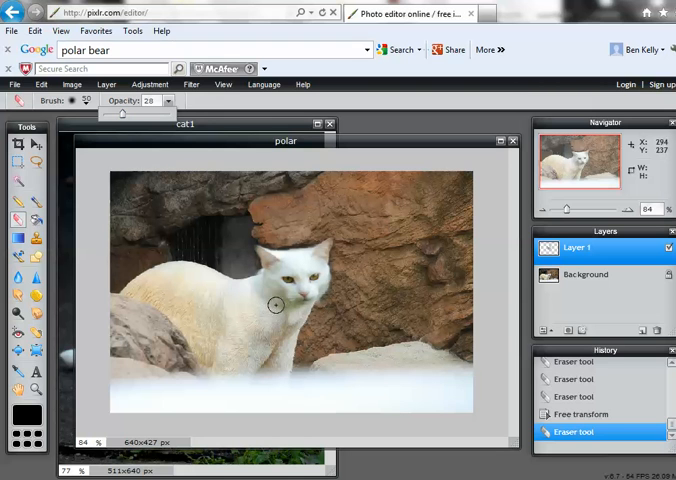
pyautogui.click(254, 280)
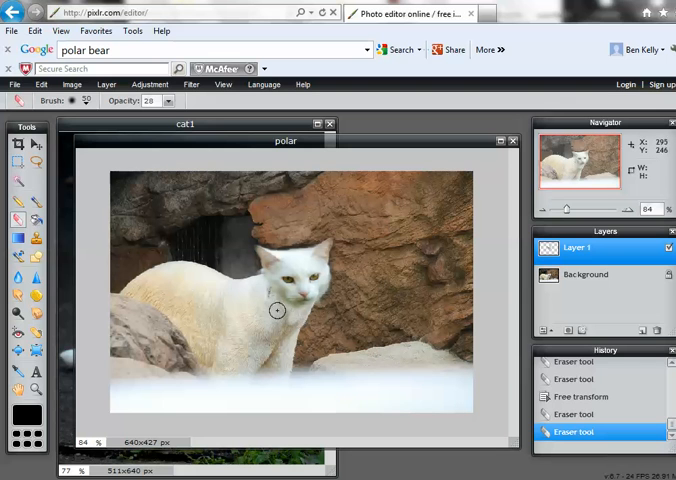
pyautogui.click(270, 306)
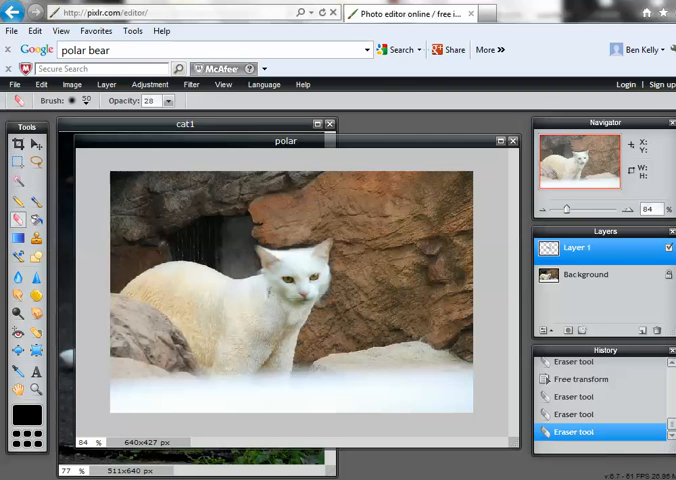
pyautogui.click(72, 101)
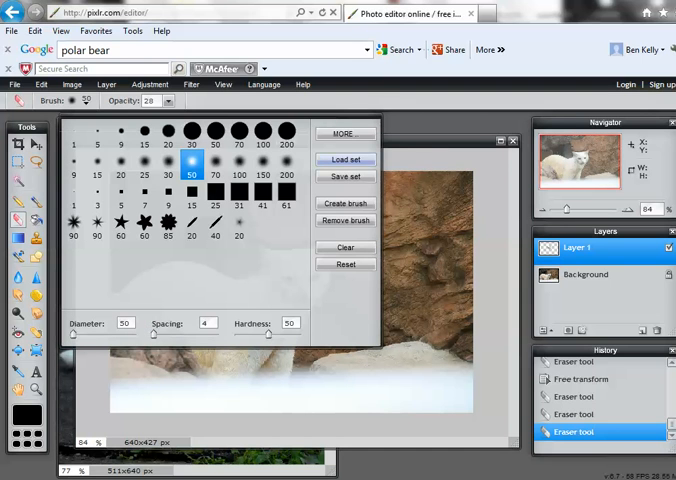
# Dismiss the eraser brush presets to reveal the full cat-headed bear composite
pyautogui.click(227, 83)
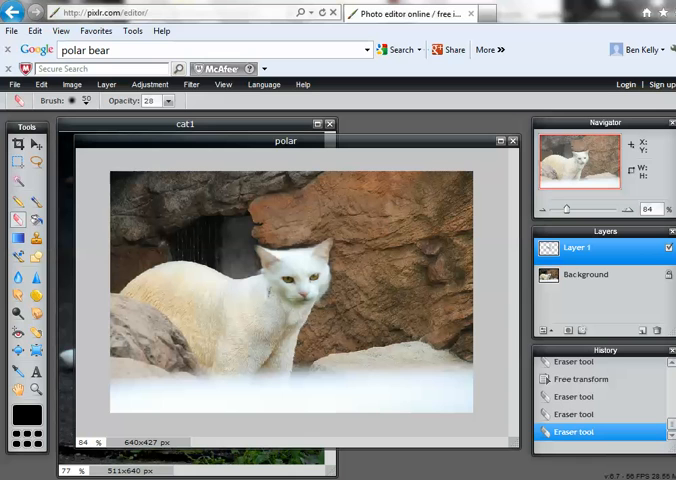